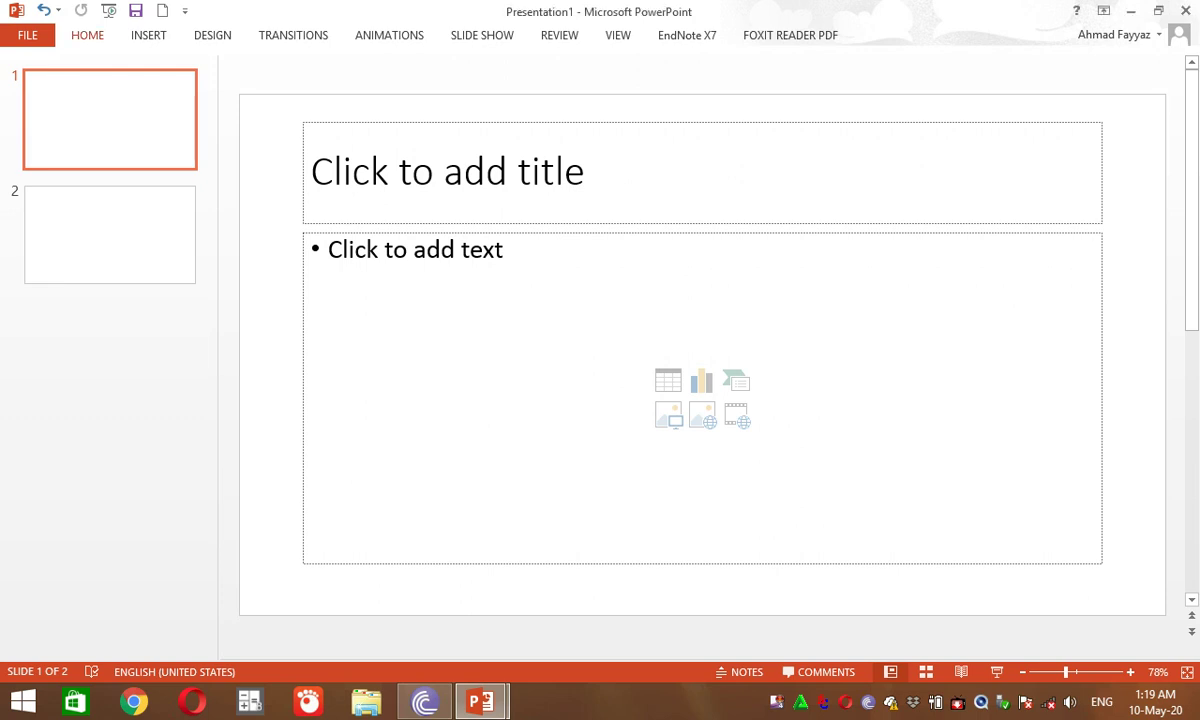
# Show, hide and reshow the Home ribbon, then open the File Info page for Presentation1.
pyautogui.click(87, 35)
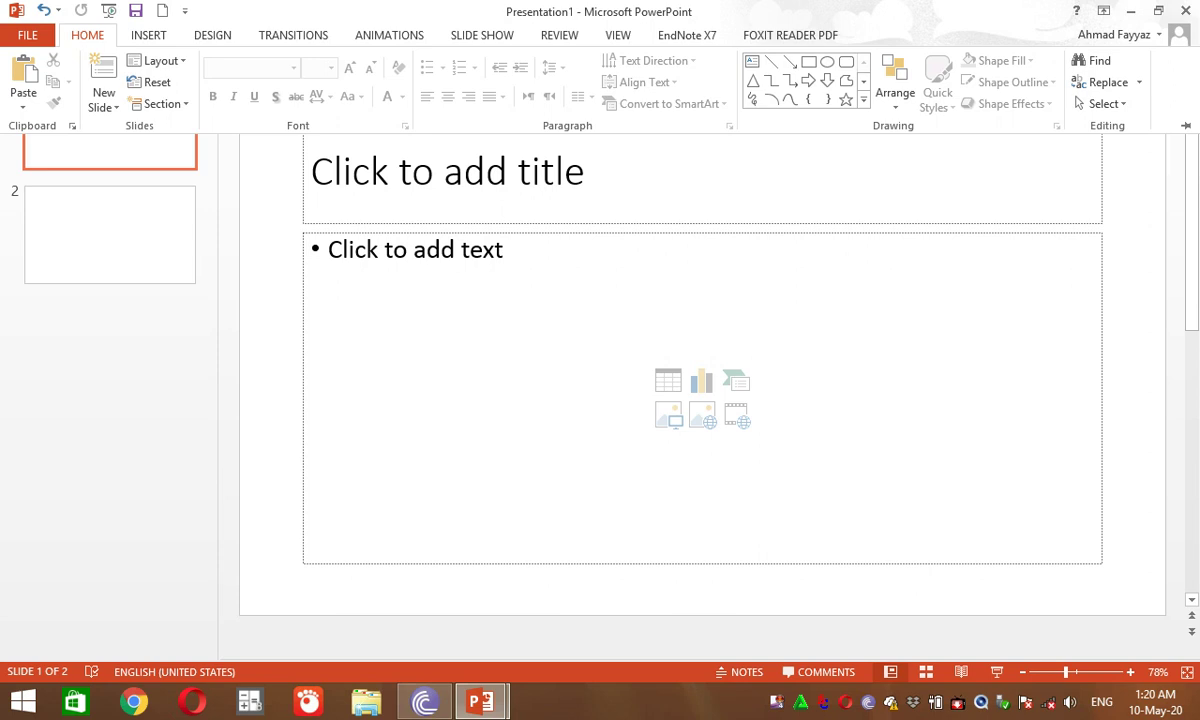
pyautogui.hotkey('ctrl', 'F1')
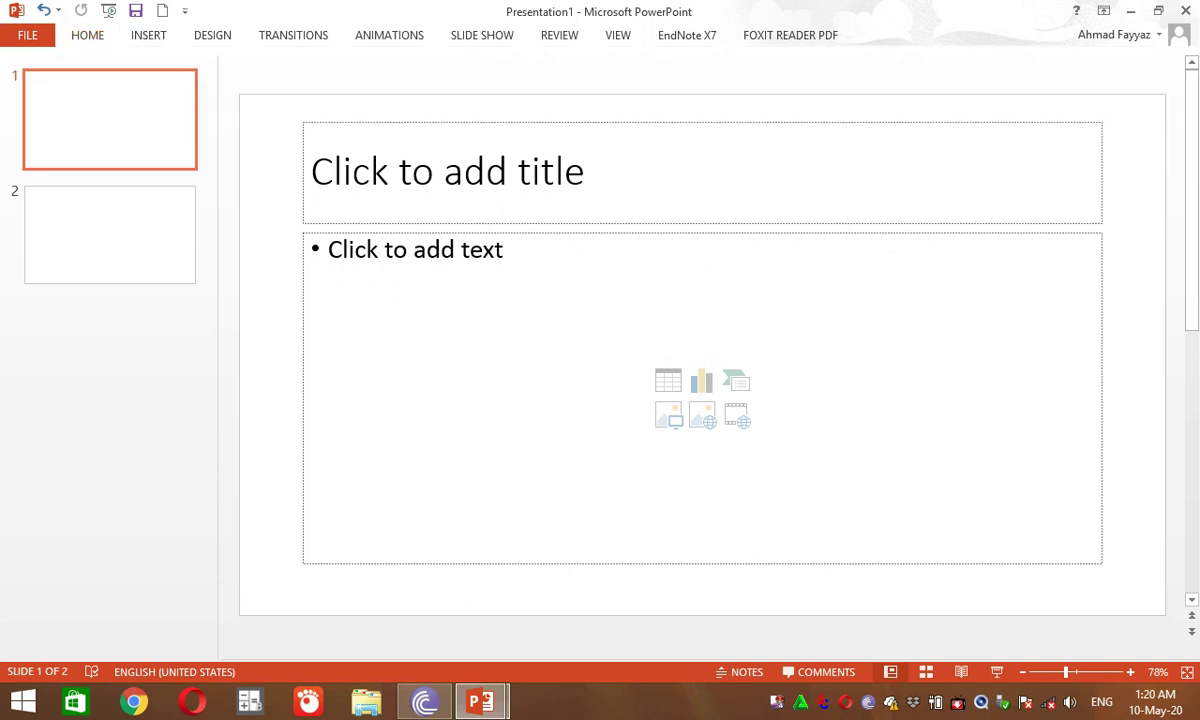
pyautogui.click(87, 35)
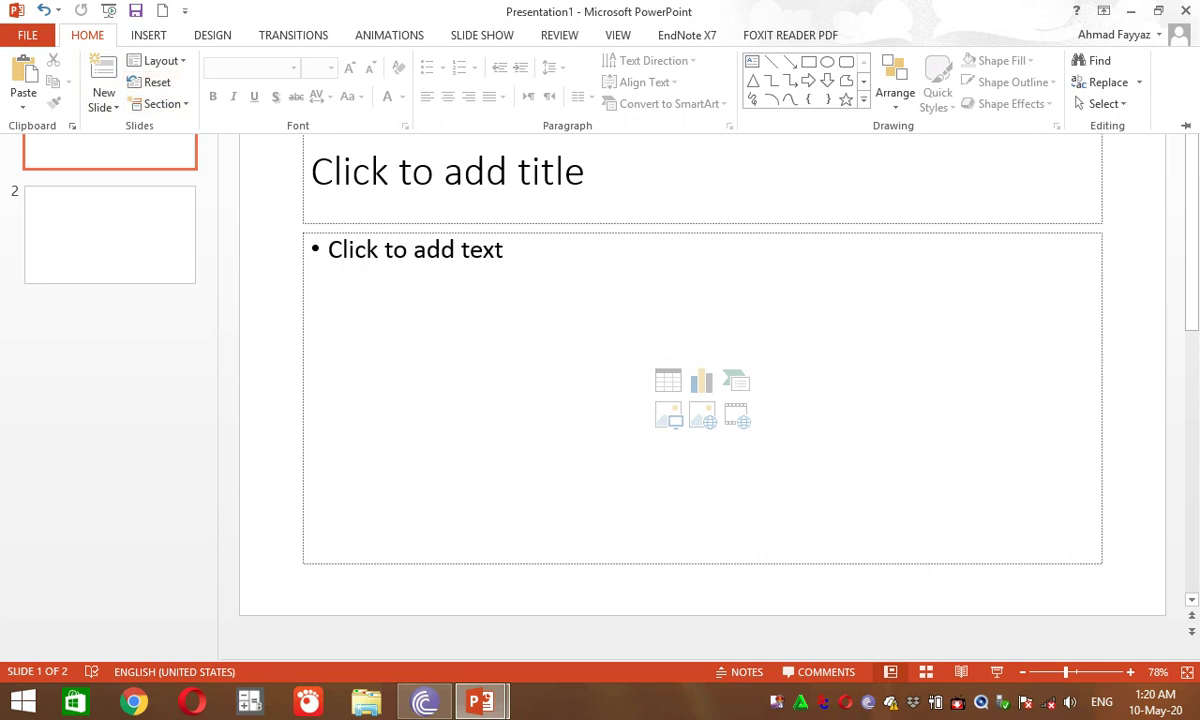
pyautogui.click(27, 35)
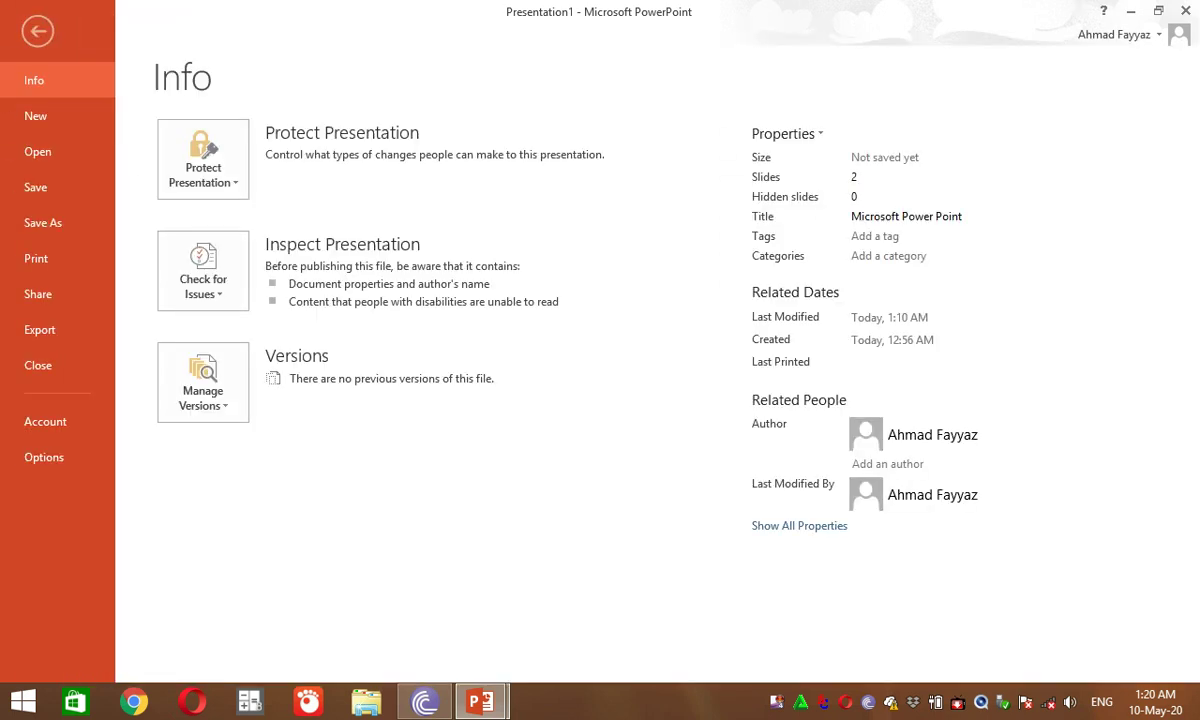
# Leave Backstage, create a blank presentation via File > New, then close it with Ctrl+W.
pyautogui.click(27, 31)
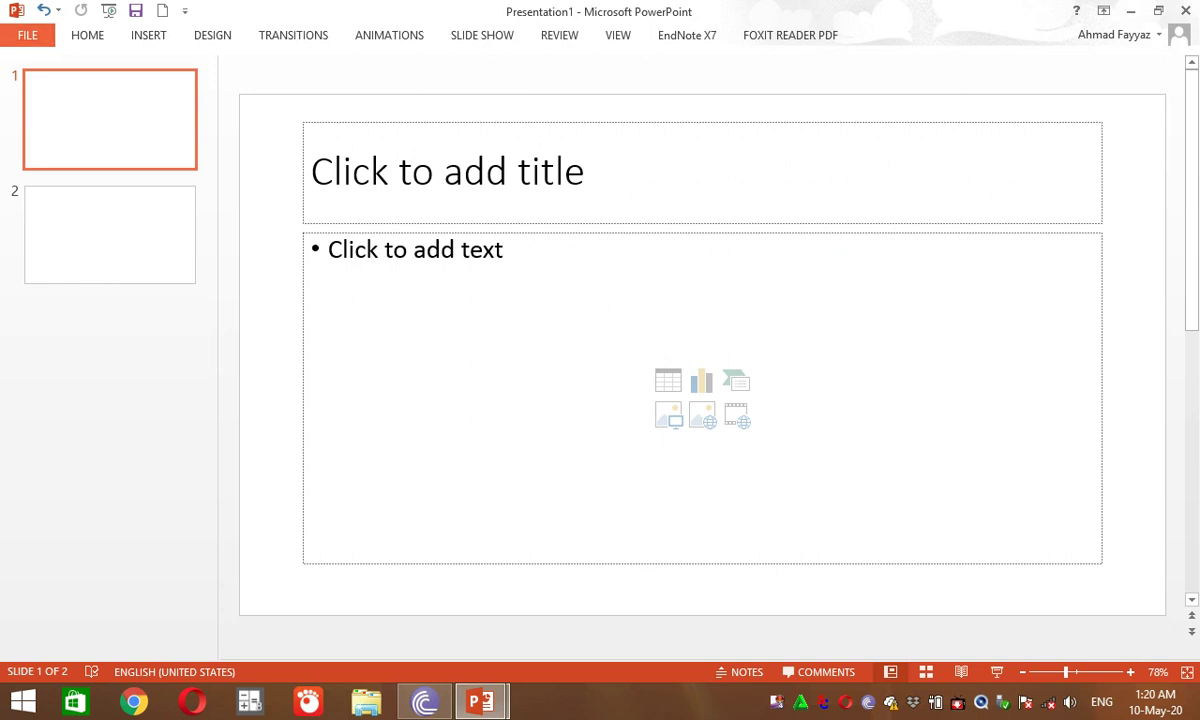
pyautogui.click(27, 35)
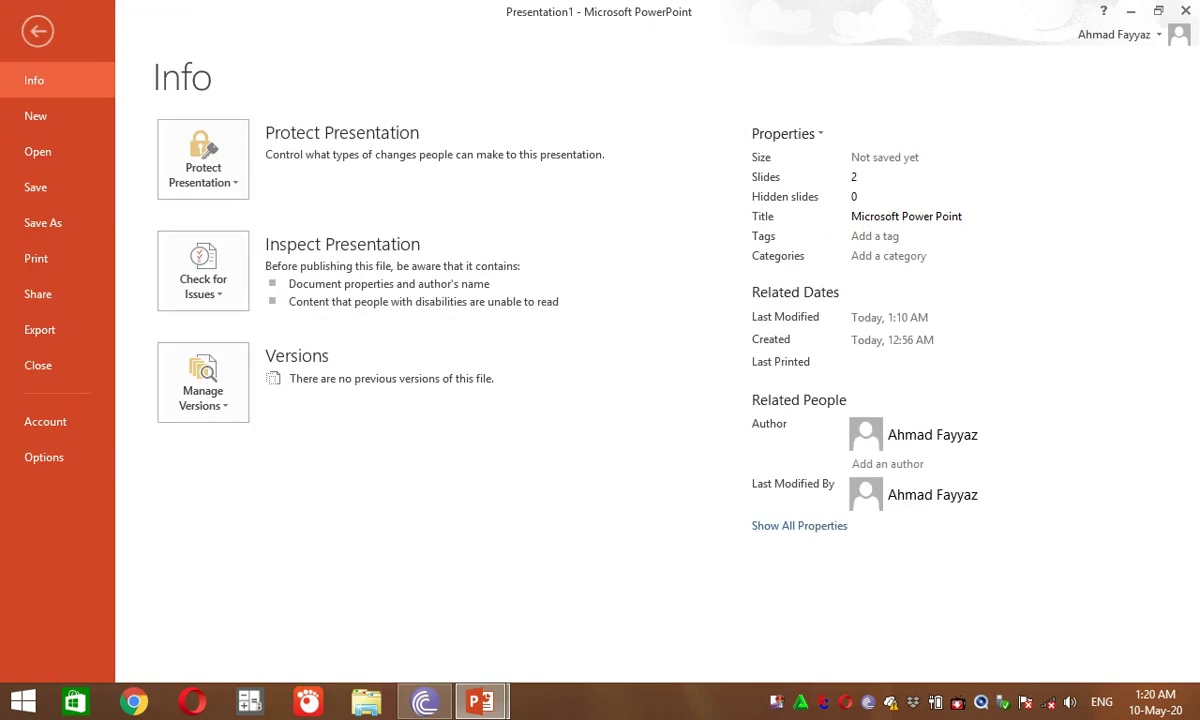
pyautogui.click(35, 116)
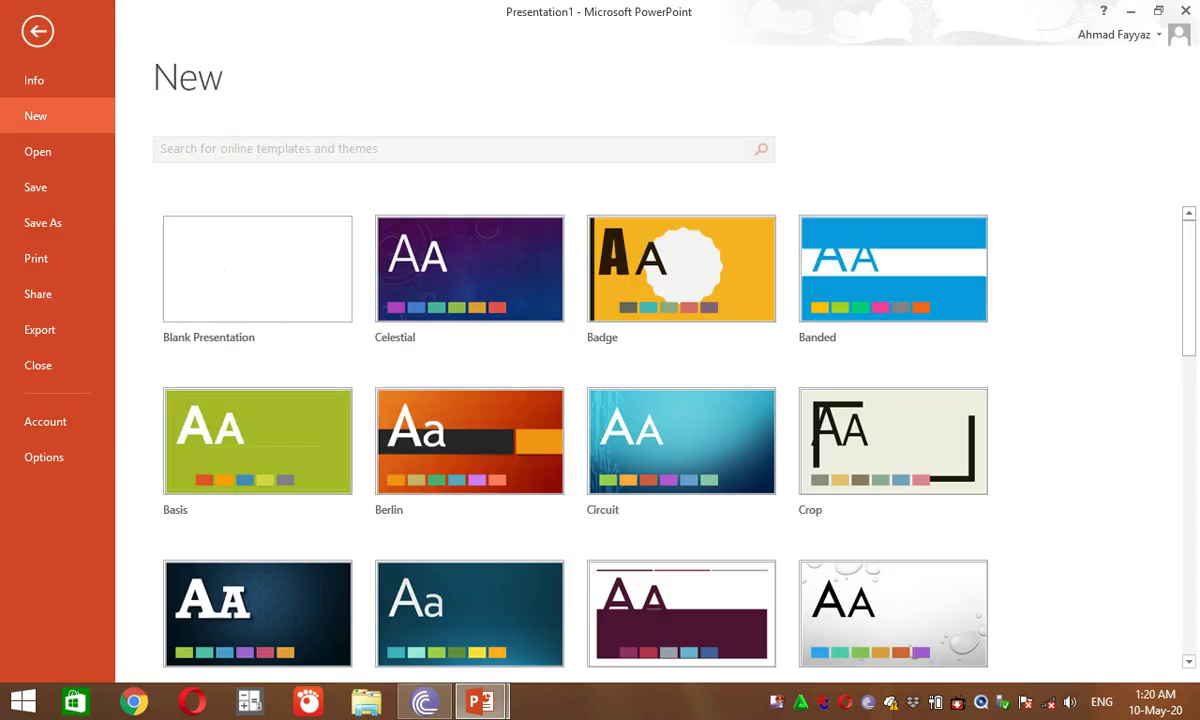
pyautogui.click(257, 280)
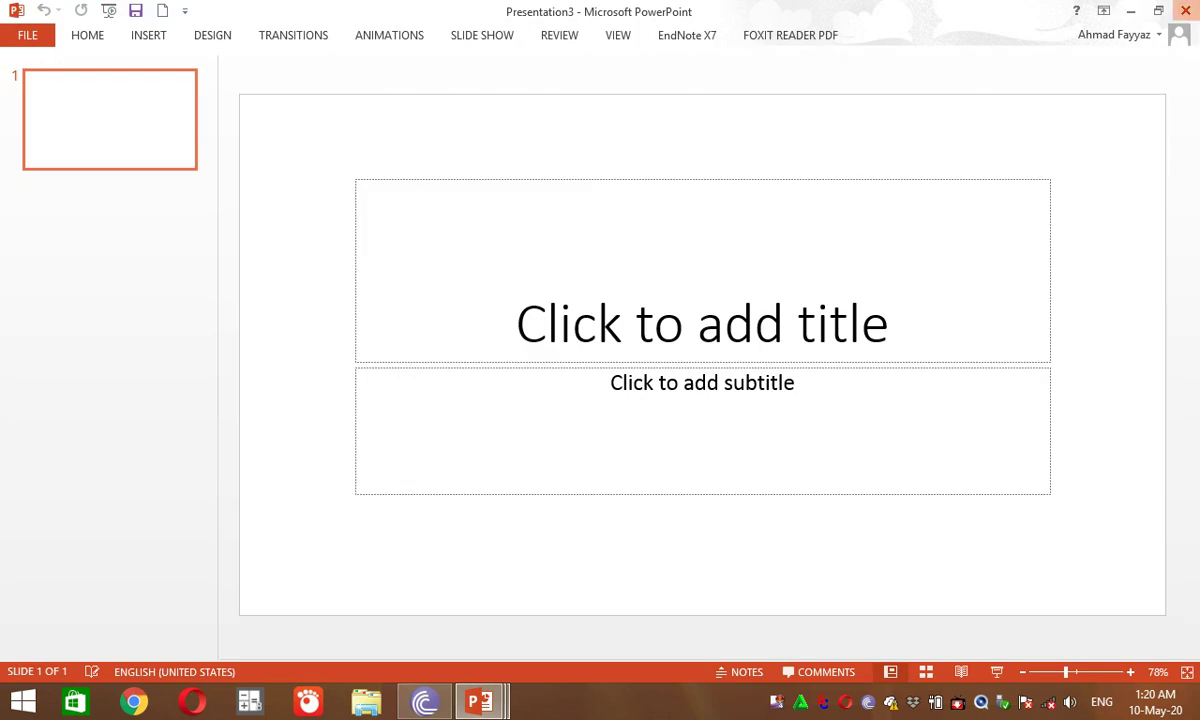
pyautogui.hotkey('ctrl', 'w')
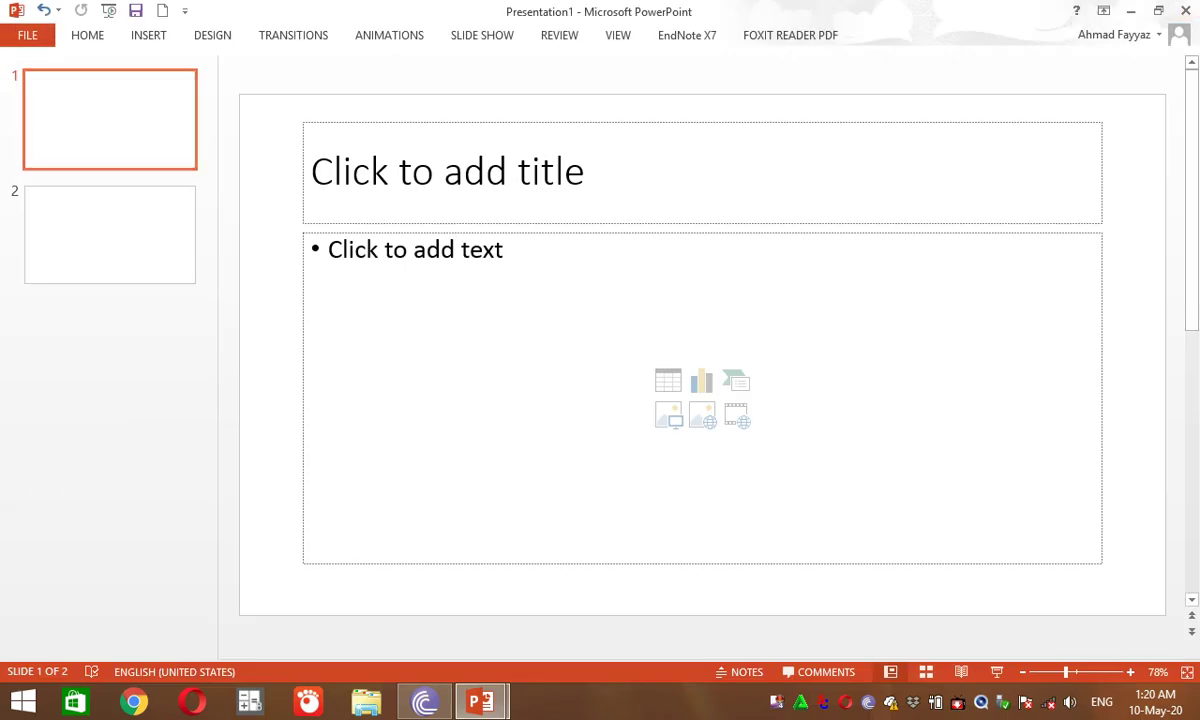
pyautogui.click(27, 35)
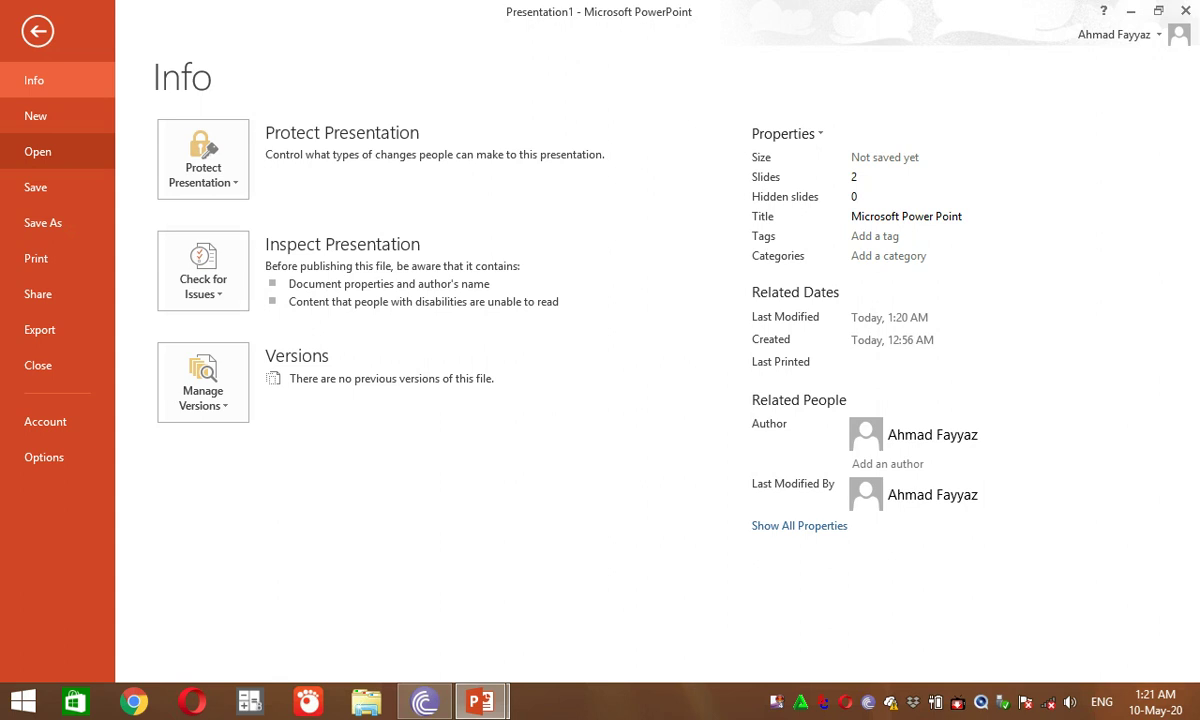
pyautogui.click(38, 151)
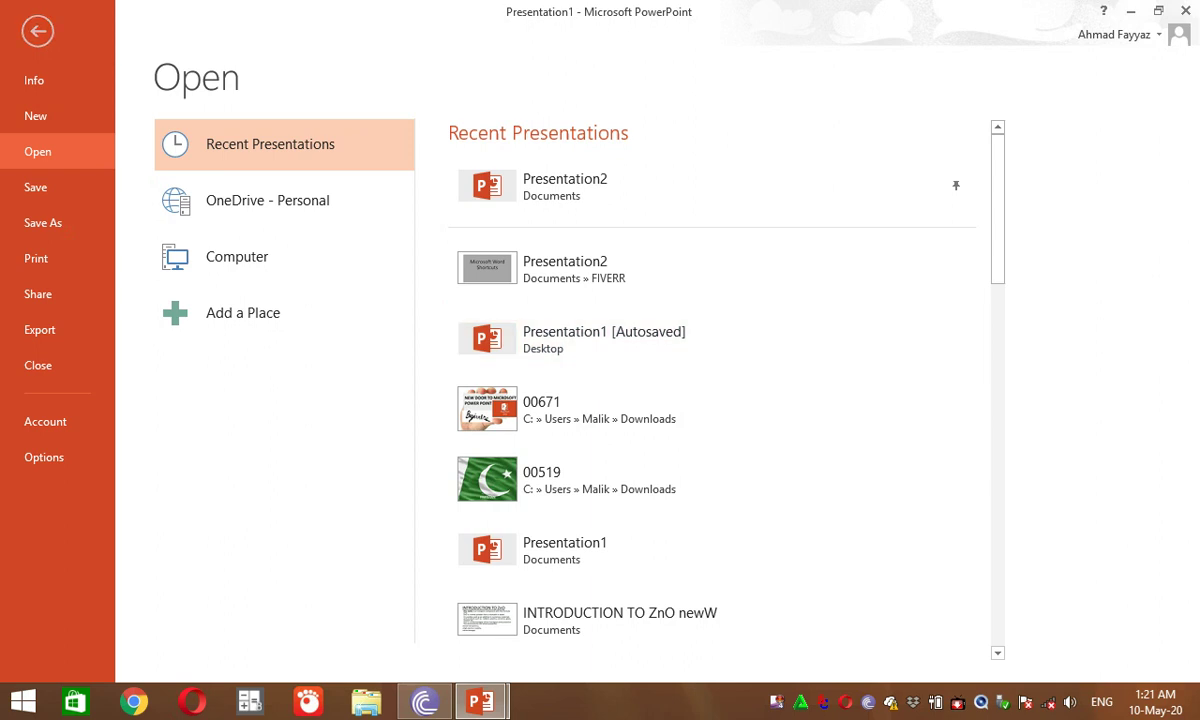
pyautogui.click(37, 31)
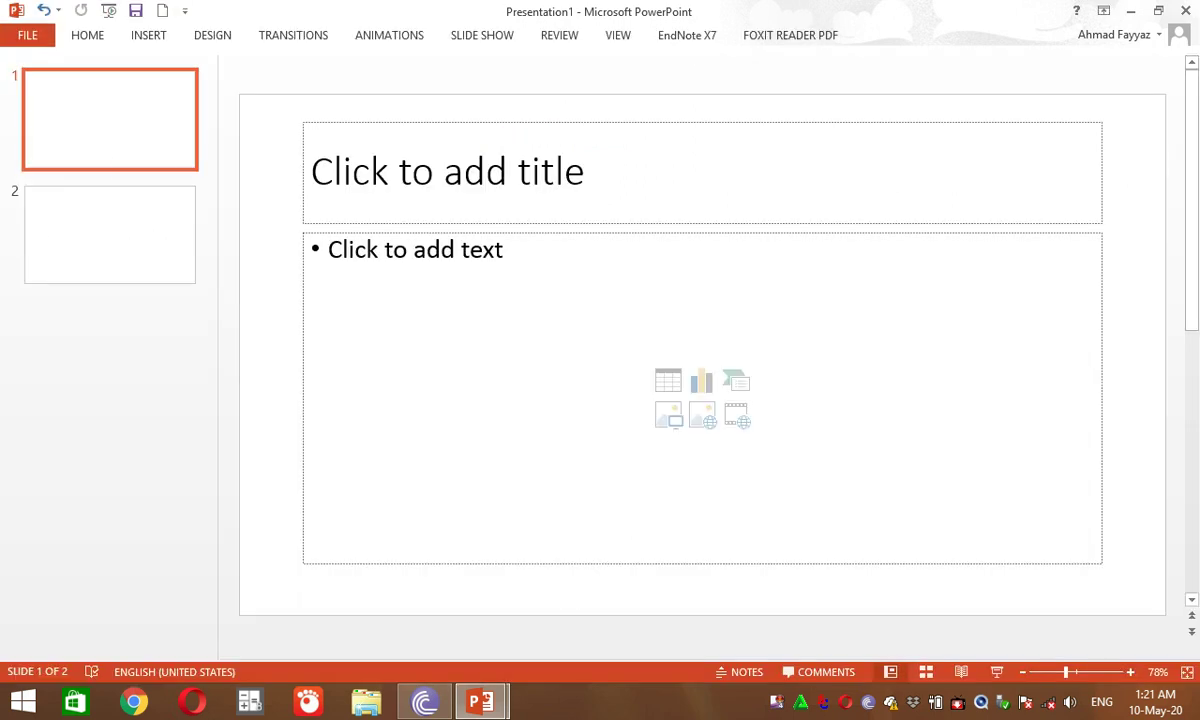
# Show the Home ribbon and preview the Layout gallery, then dismiss it without choosing.
pyautogui.click(87, 35)
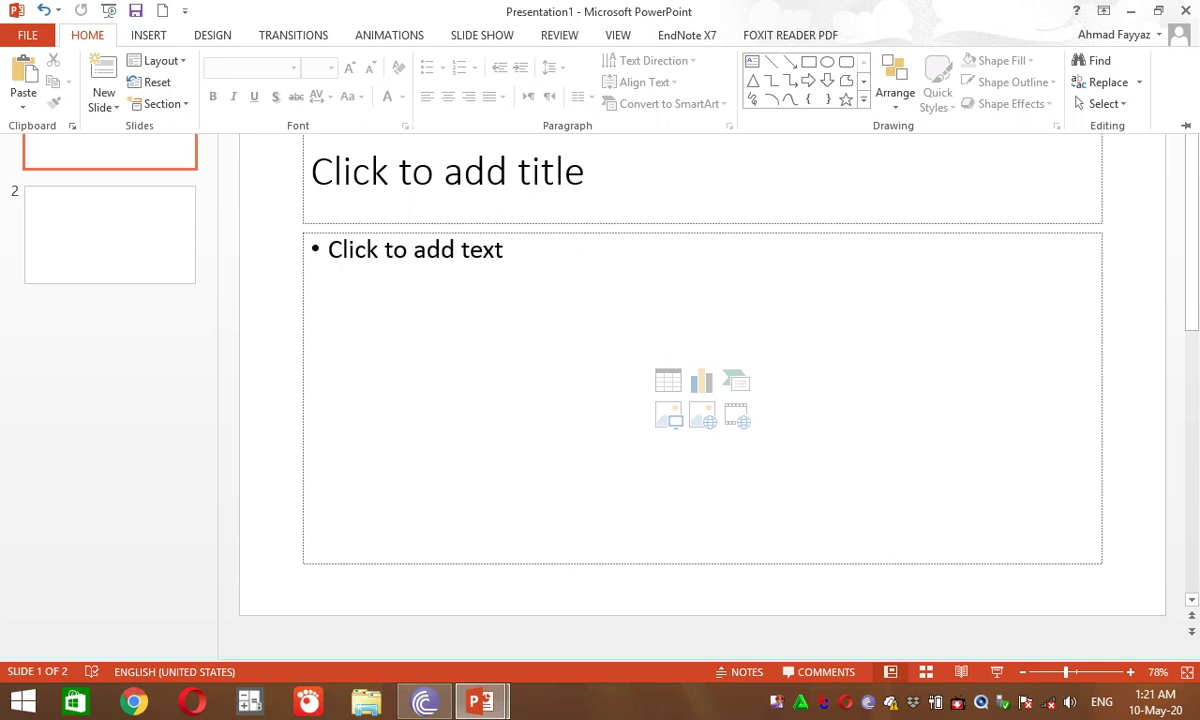
pyautogui.click(156, 61)
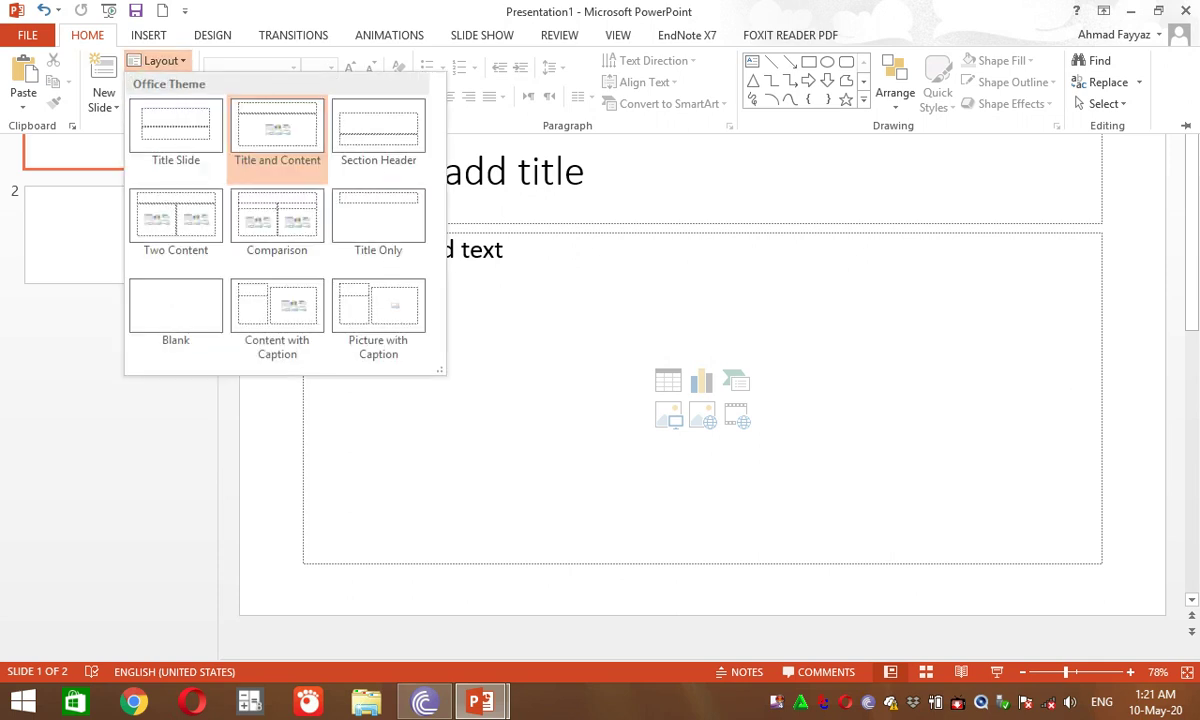
pyautogui.press('Escape')
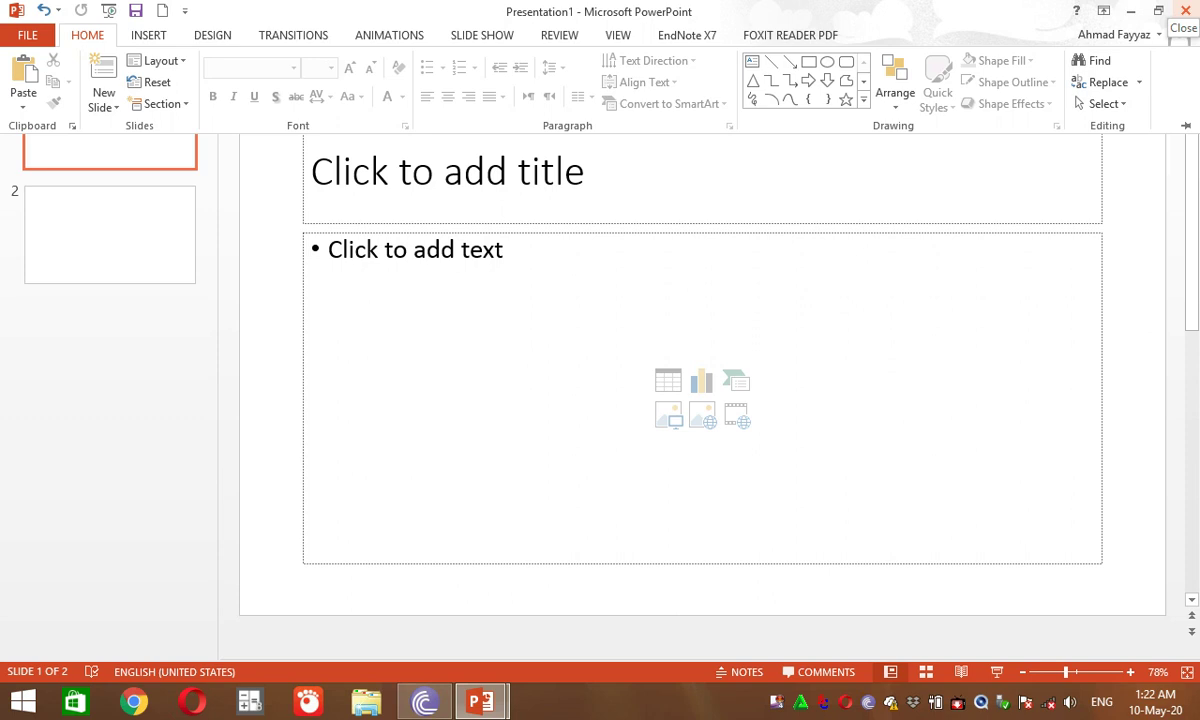
# Close Presentation1, show the Home ribbon in Presentation2, and open Layout for slide 2.
pyautogui.click(1185, 10)
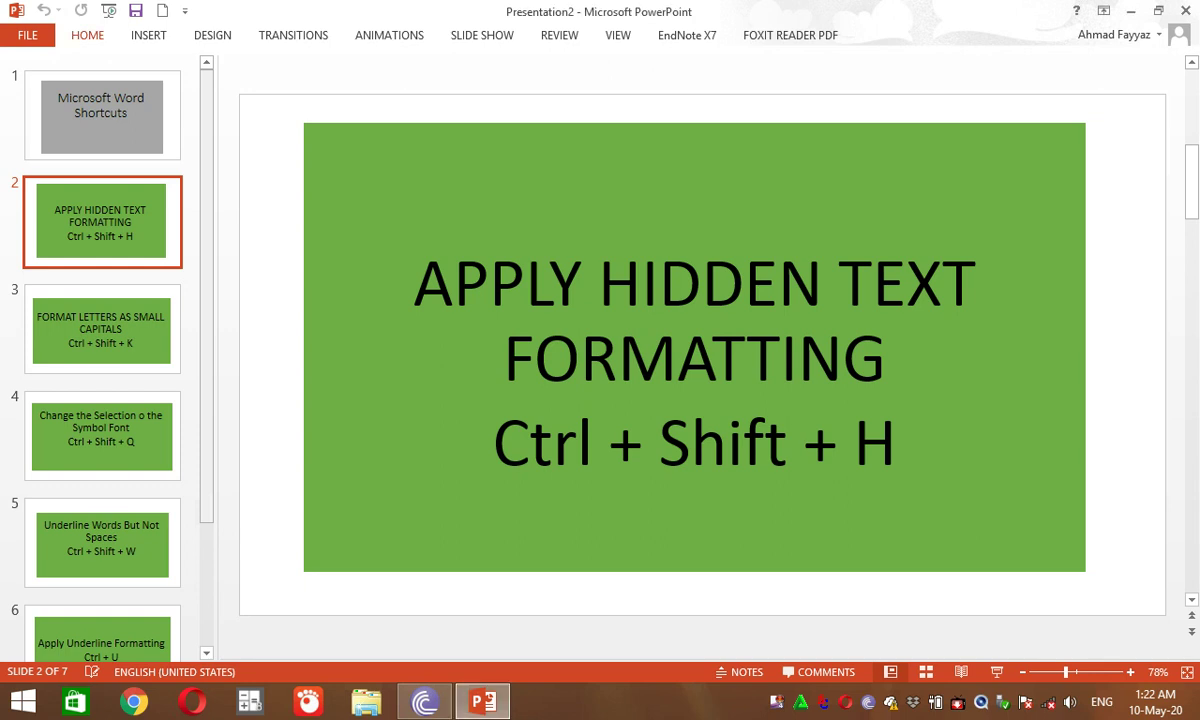
pyautogui.hotkey('ctrl', 'F1')
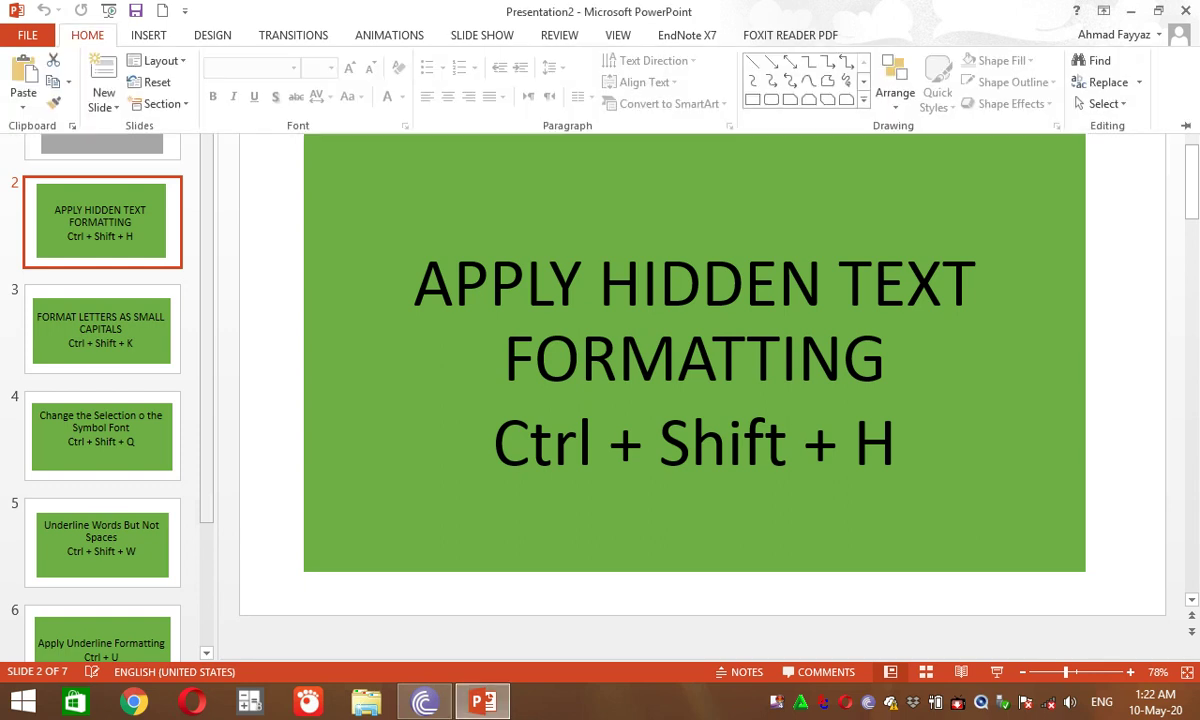
pyautogui.click(160, 60)
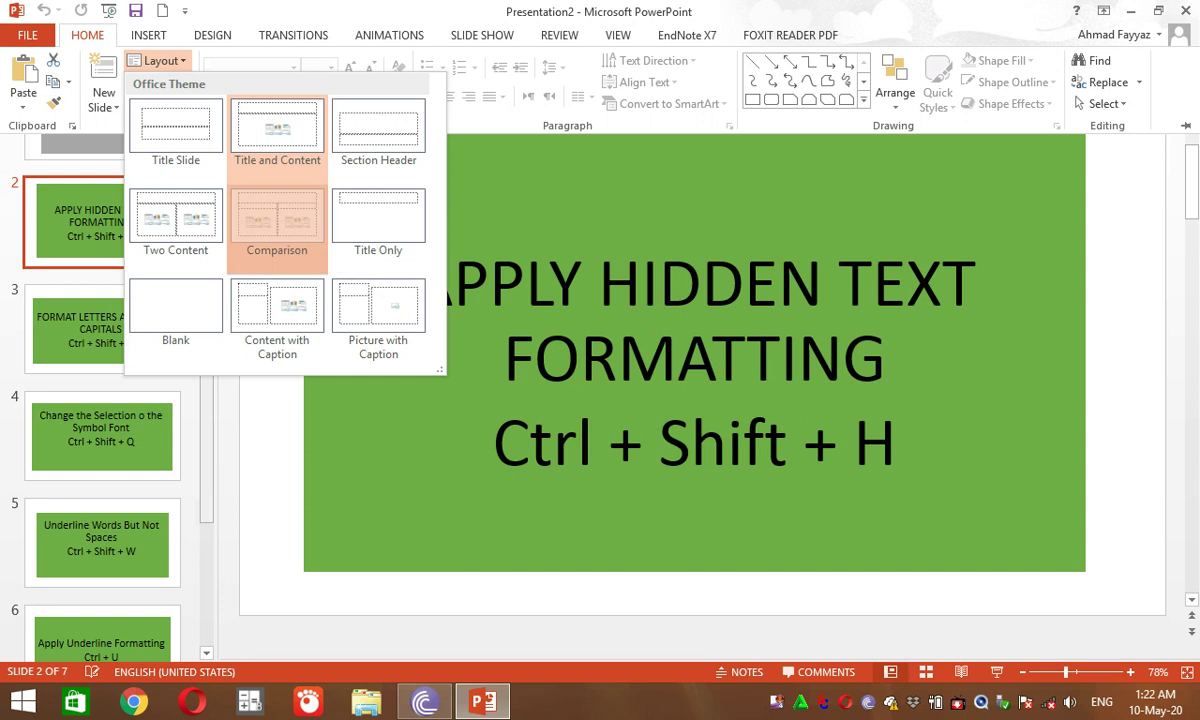
# Apply the Comparison layout to slide 2, click its right placeholder, then hide the ribbon.
pyautogui.click(280, 238)
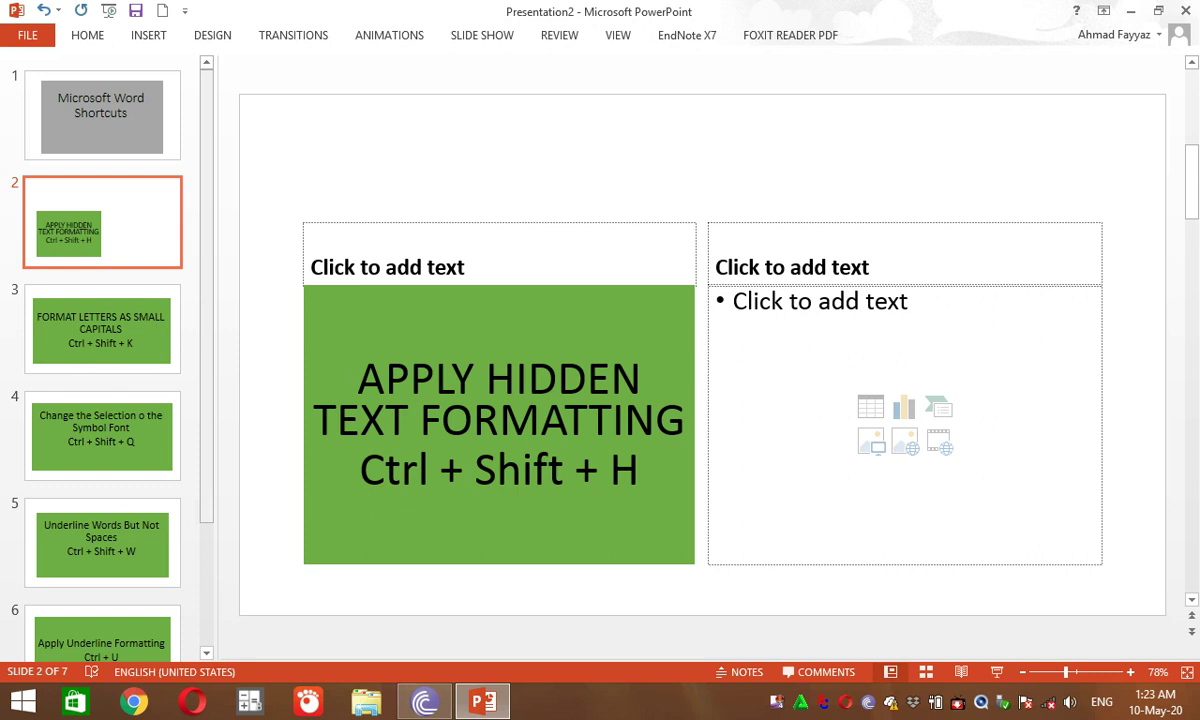
pyautogui.click(732, 301)
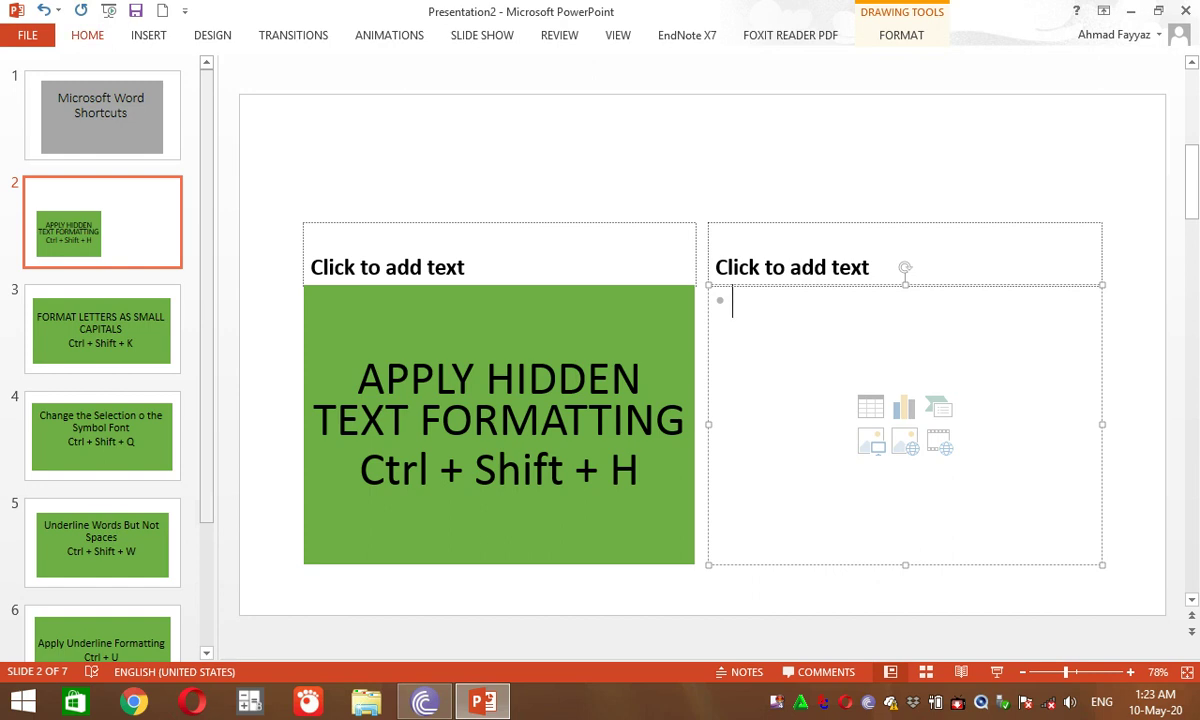
pyautogui.click(87, 35)
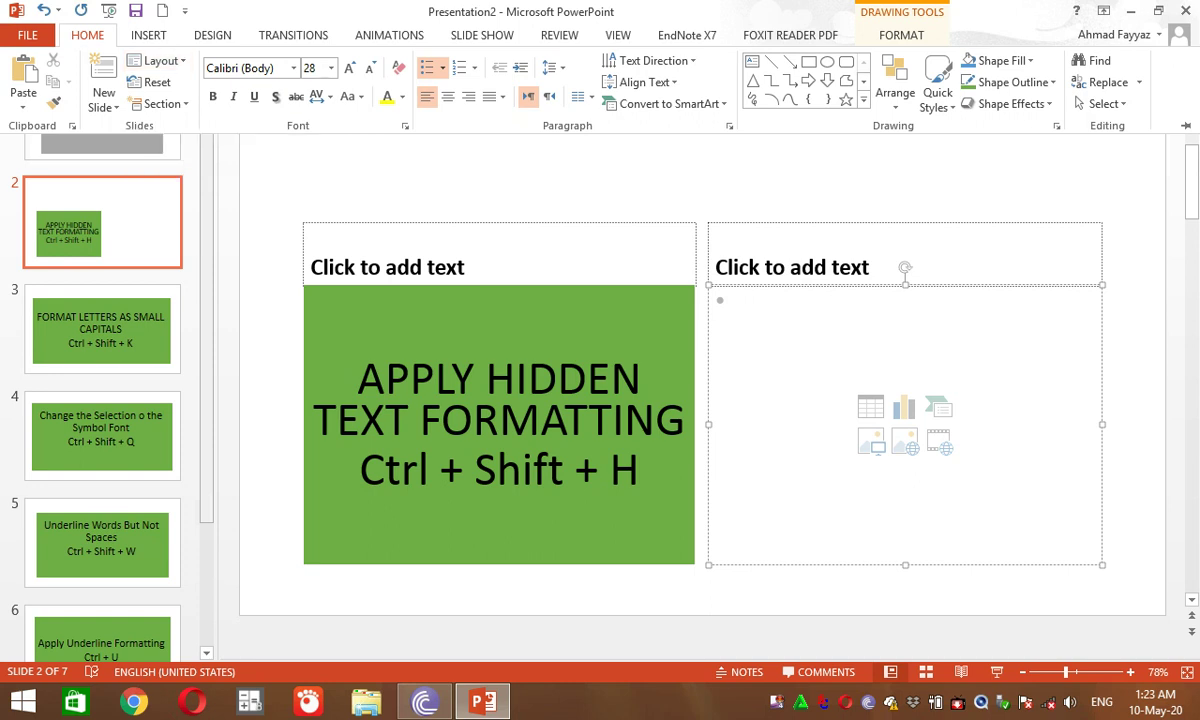
pyautogui.hotkey('ctrl', 'F1')
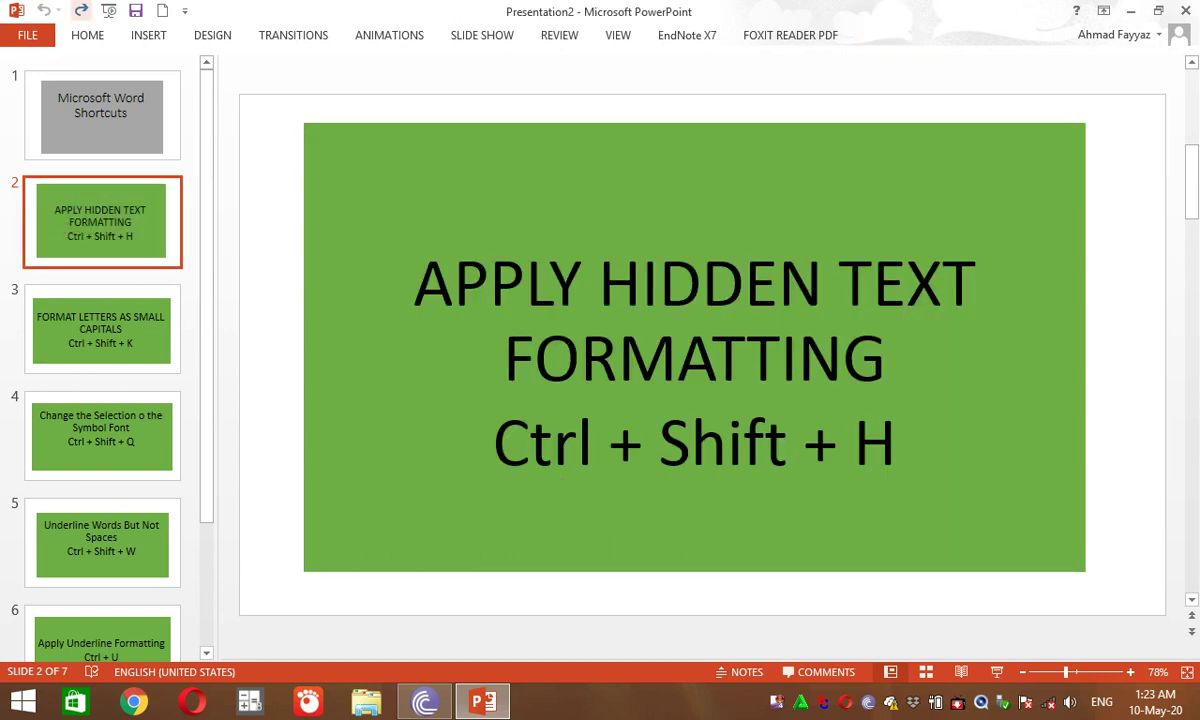
# Select the green shortcut shape while toggling the ribbon back to pinned with Ctrl+F1.
pyautogui.hotkey('ctrl', 'F1')
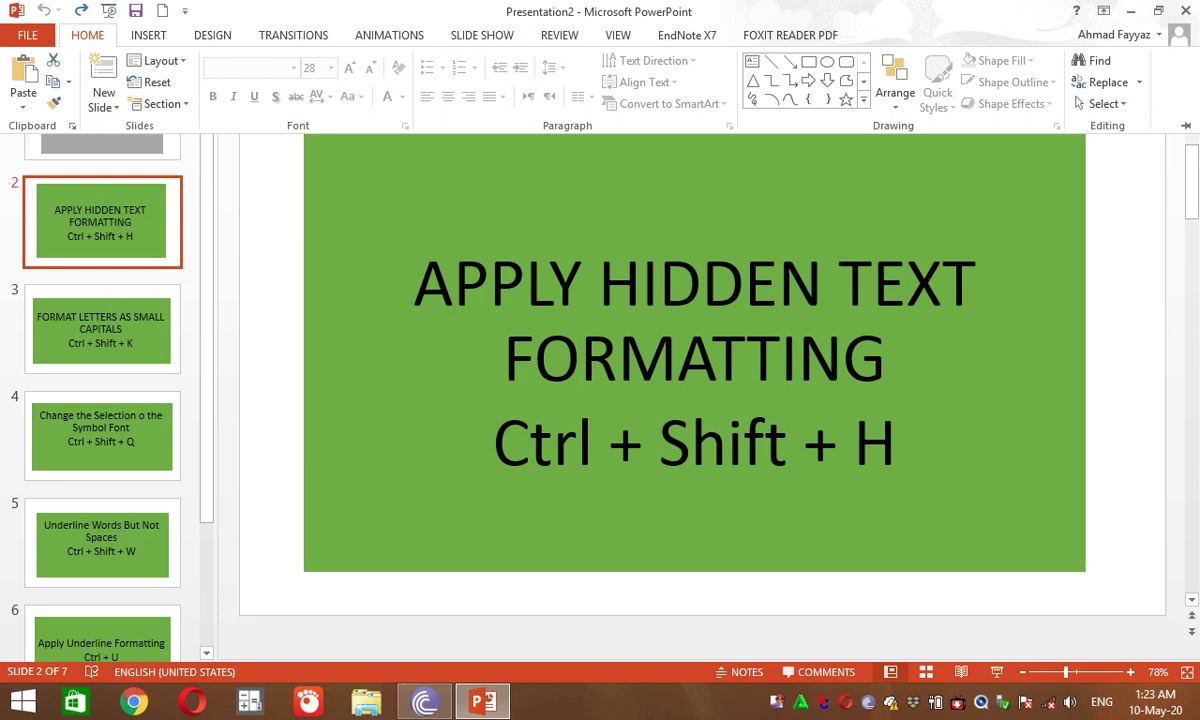
pyautogui.hotkey('ctrl', 'F1')
pyautogui.click(694, 347)
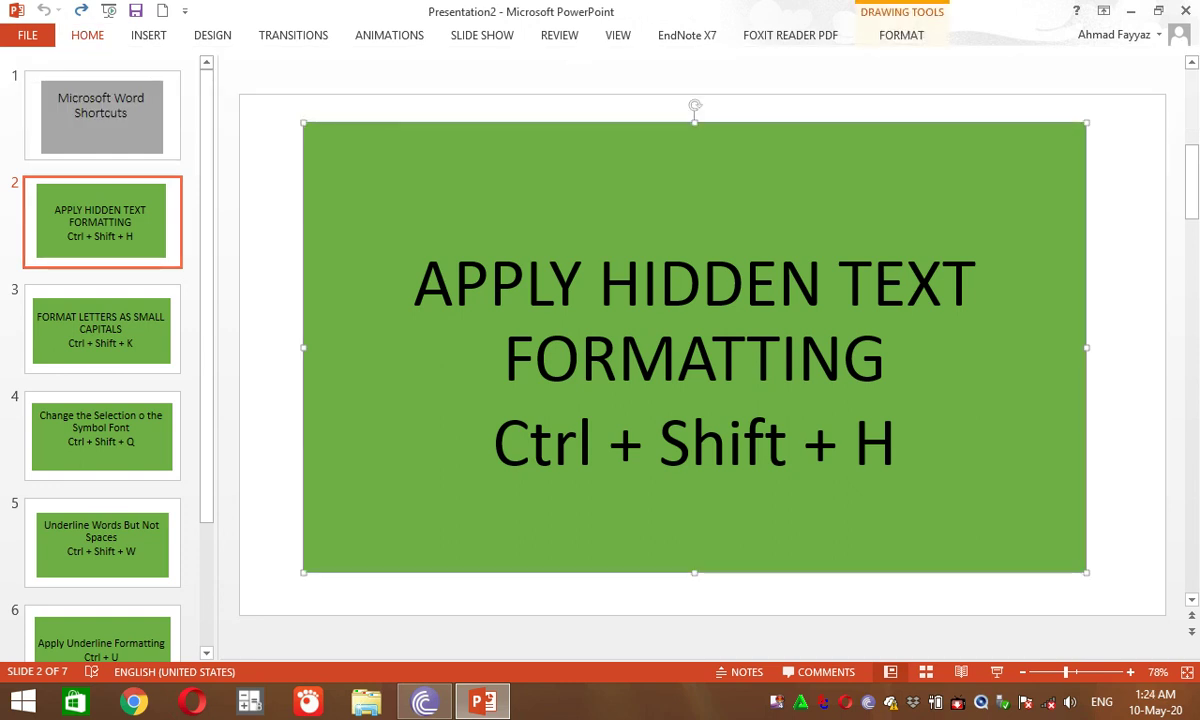
pyautogui.hotkey('ctrl', 'F1')
pyautogui.hotkey('ctrl', 'F1')
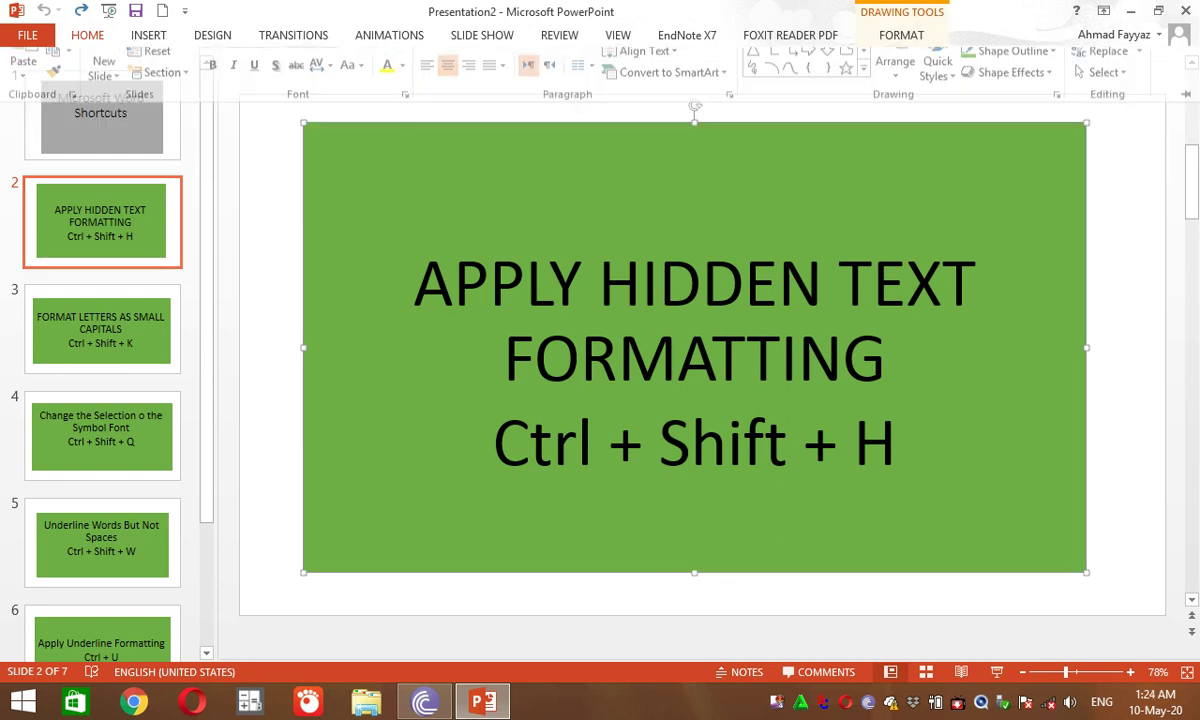
# Enter and leave the shape's text, reselect the green shape with Tab, and show Home.
pyautogui.click(453, 283)
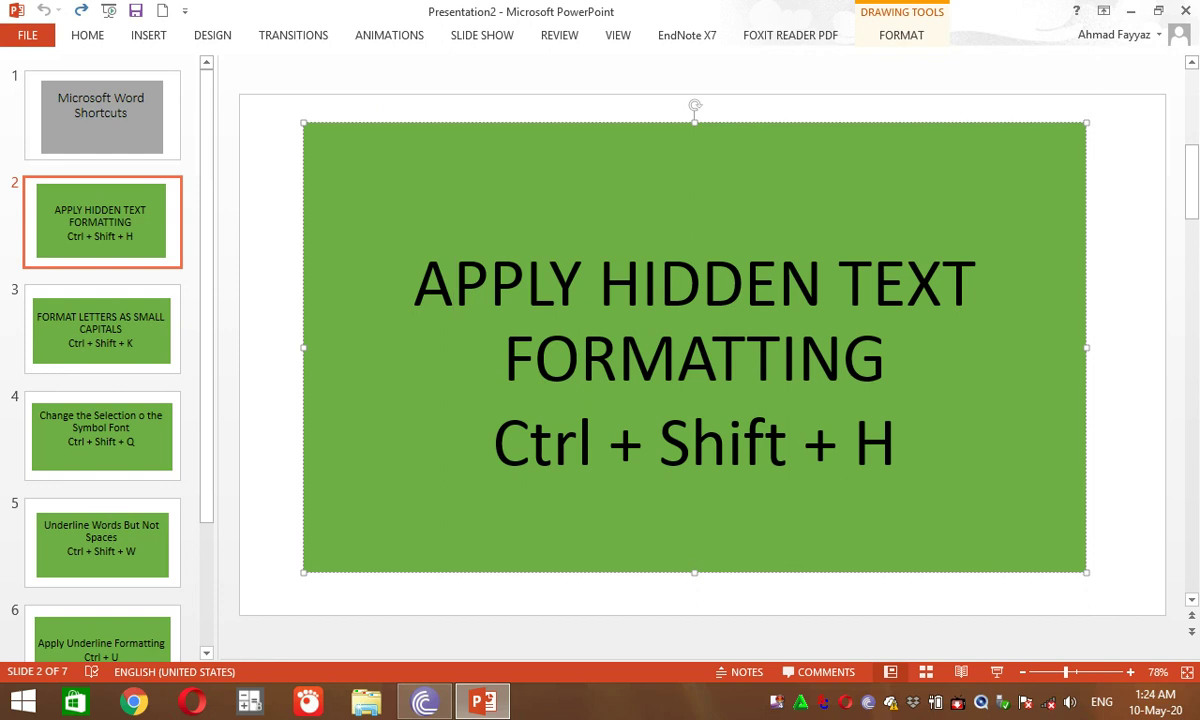
pyautogui.press('Escape')
pyautogui.press('Escape')
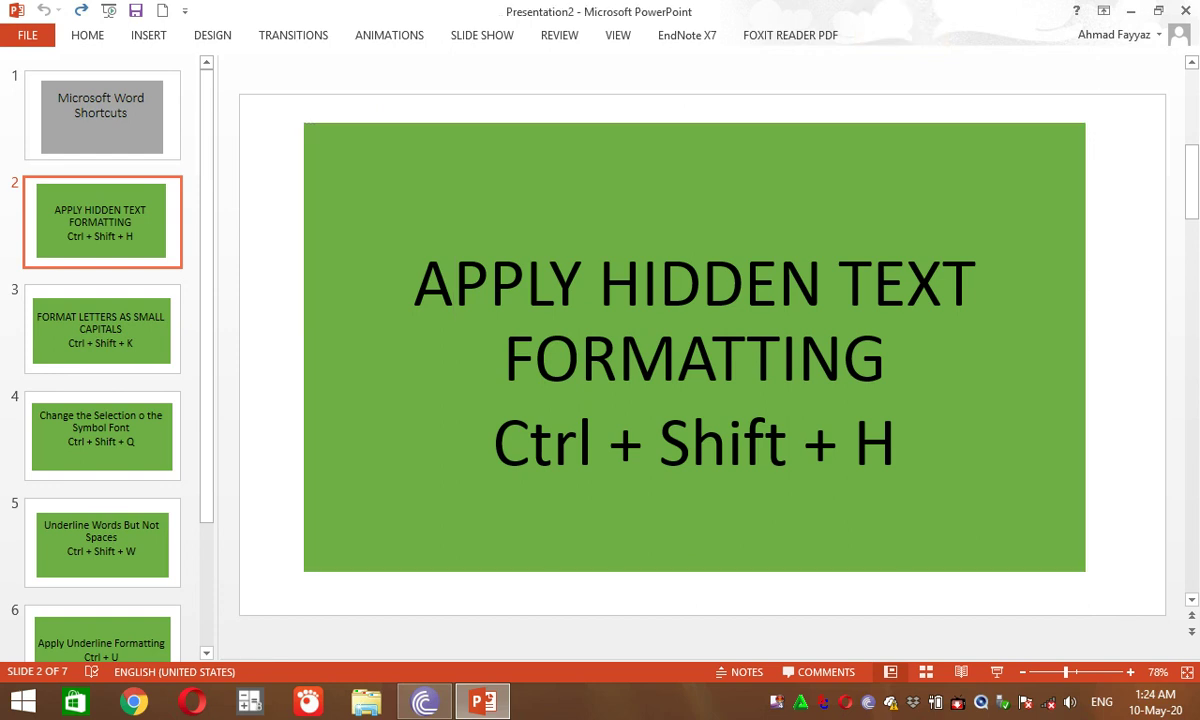
pyautogui.press('Tab')
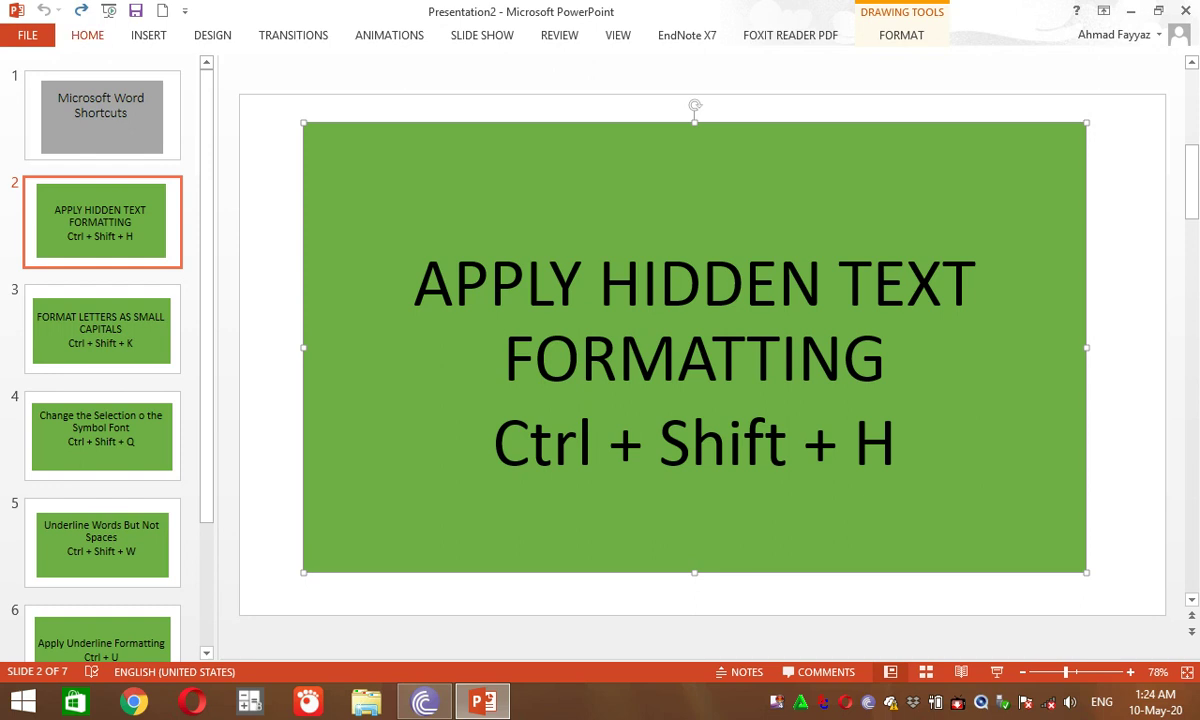
pyautogui.click(87, 35)
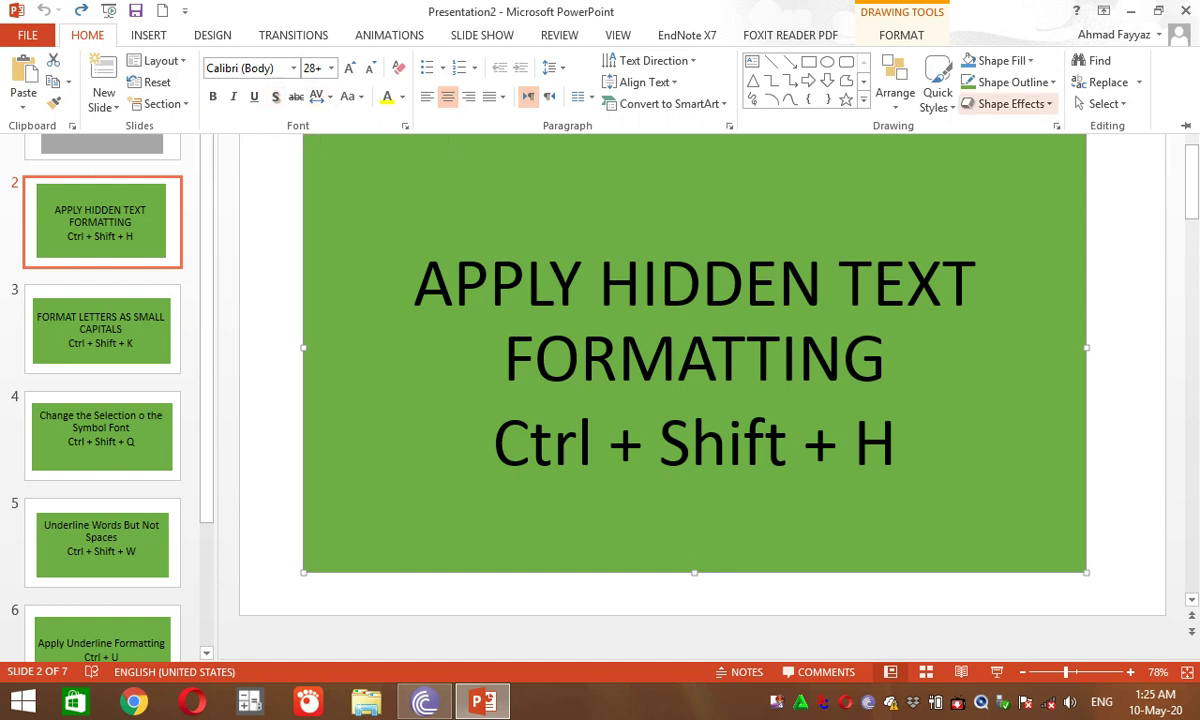
# Preview Shape Outline and Shape Fill colours for the green shape, then open Quick Styles.
pyautogui.click(1010, 82)
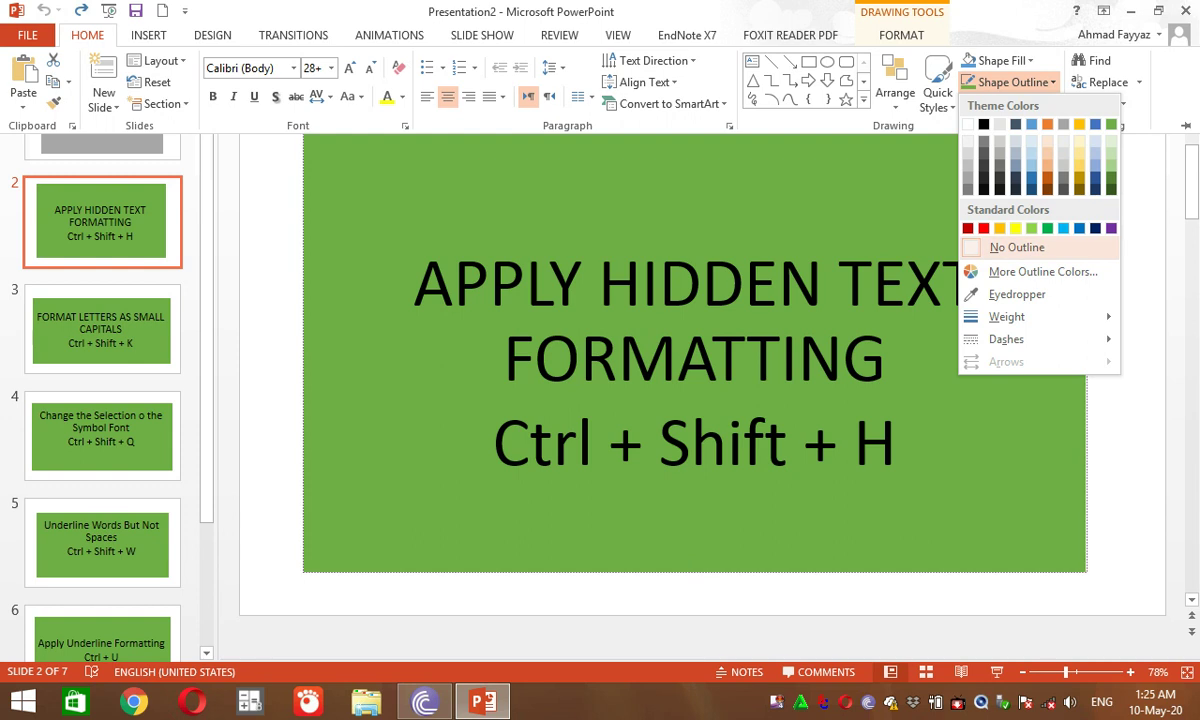
pyautogui.click(995, 60)
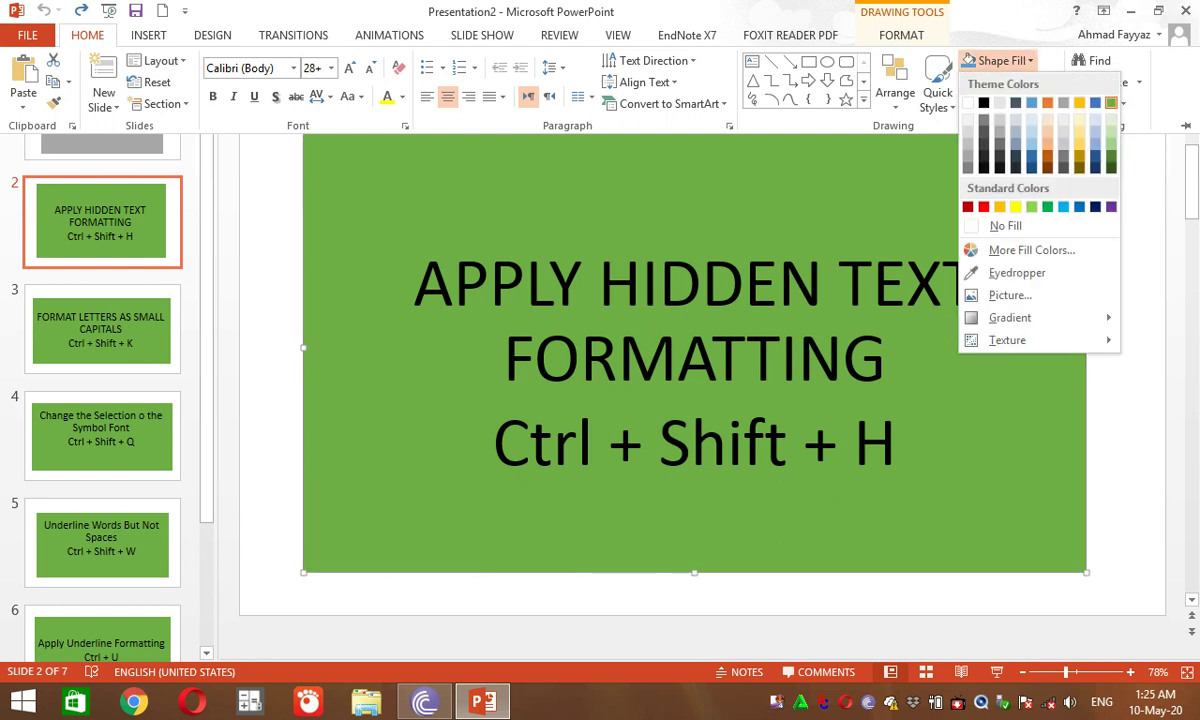
pyautogui.press('Escape')
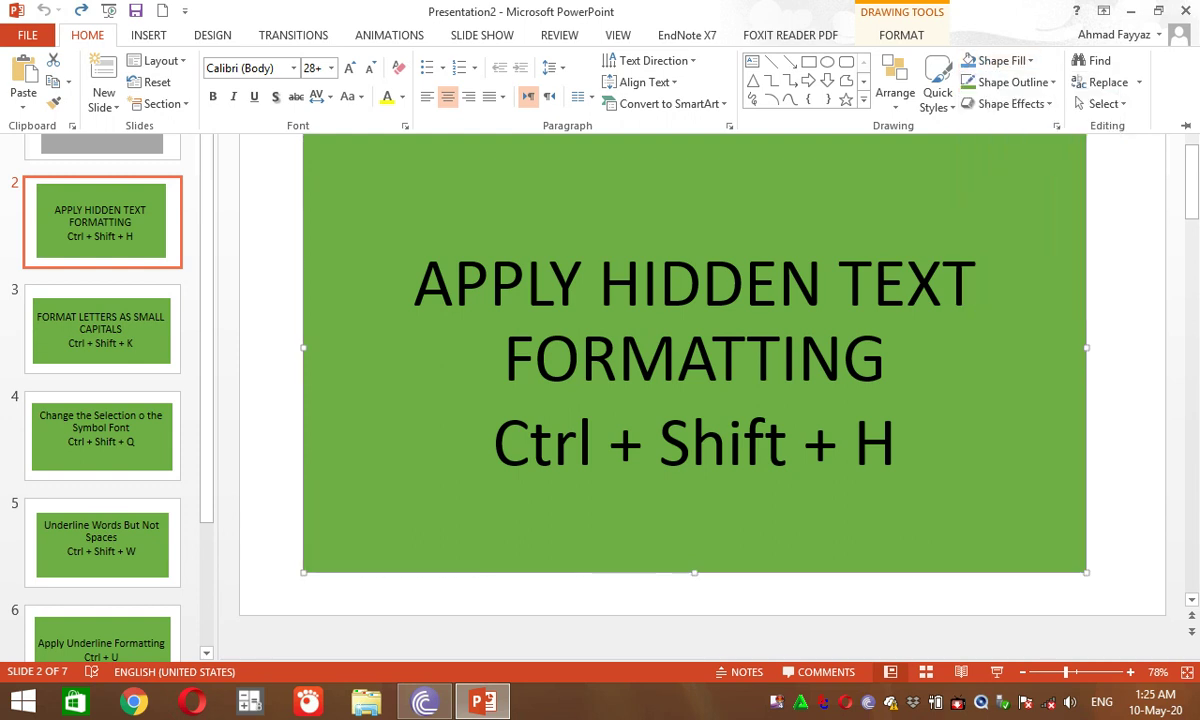
pyautogui.click(937, 95)
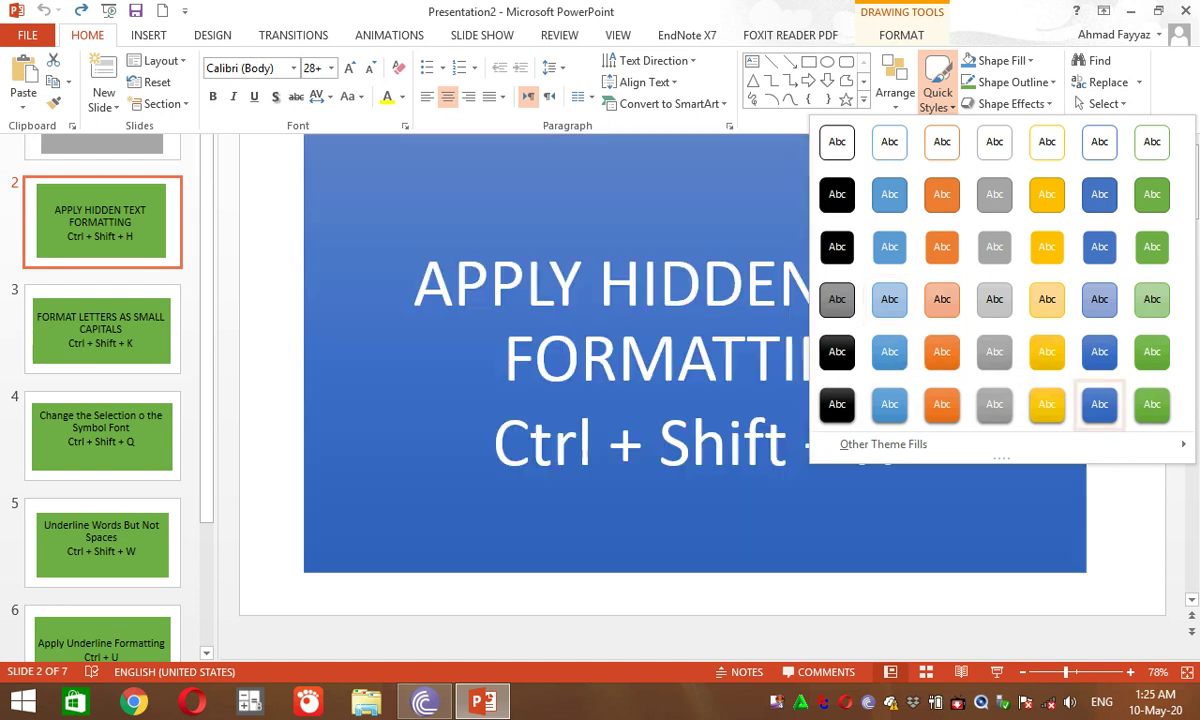
# Check the Arrange ordering options, then expand the full Shapes gallery.
pyautogui.click(895, 92)
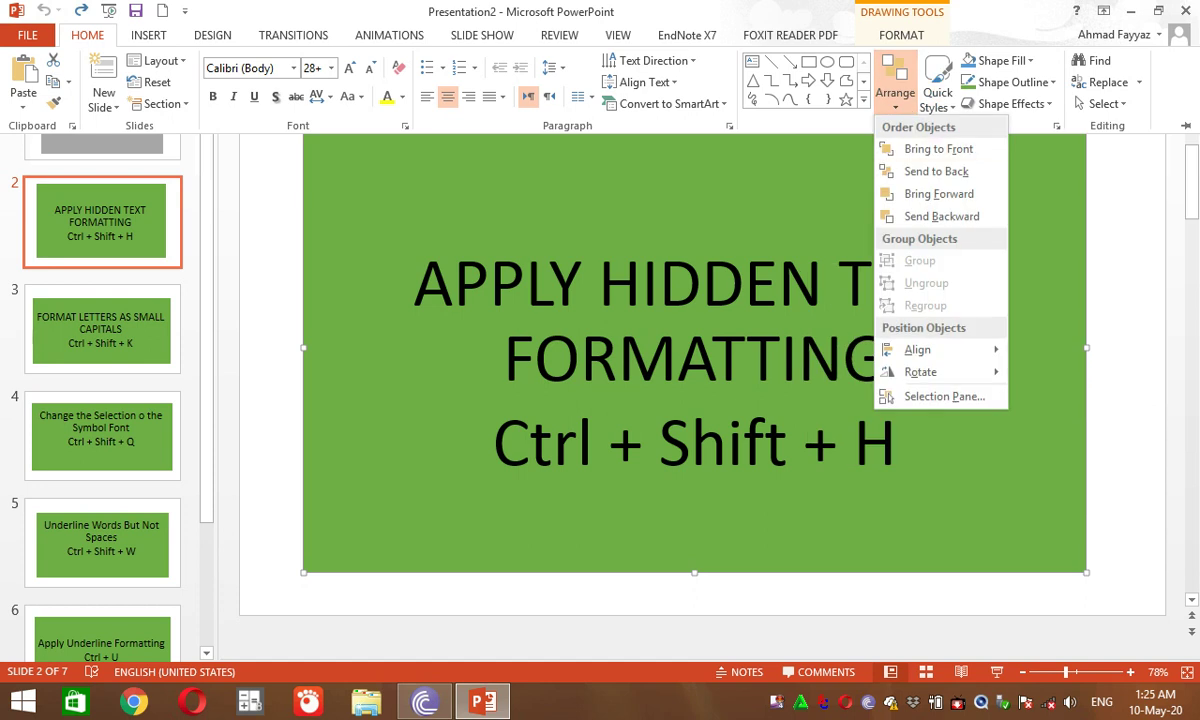
pyautogui.press('Escape')
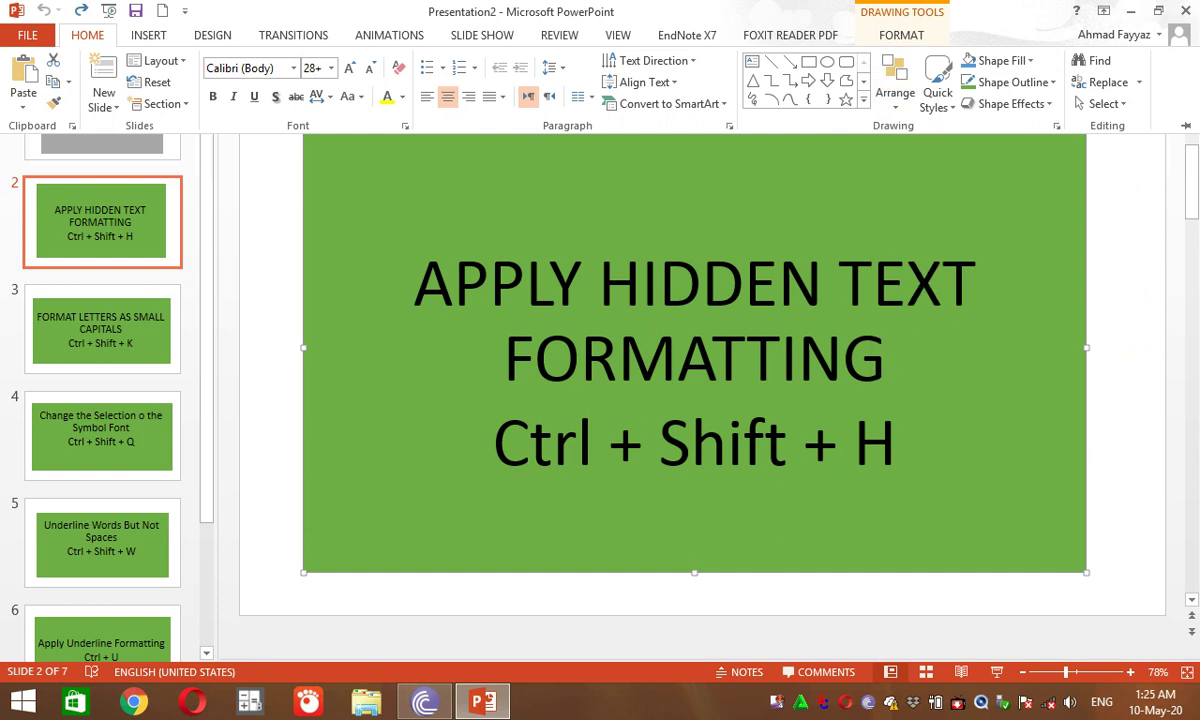
pyautogui.click(863, 99)
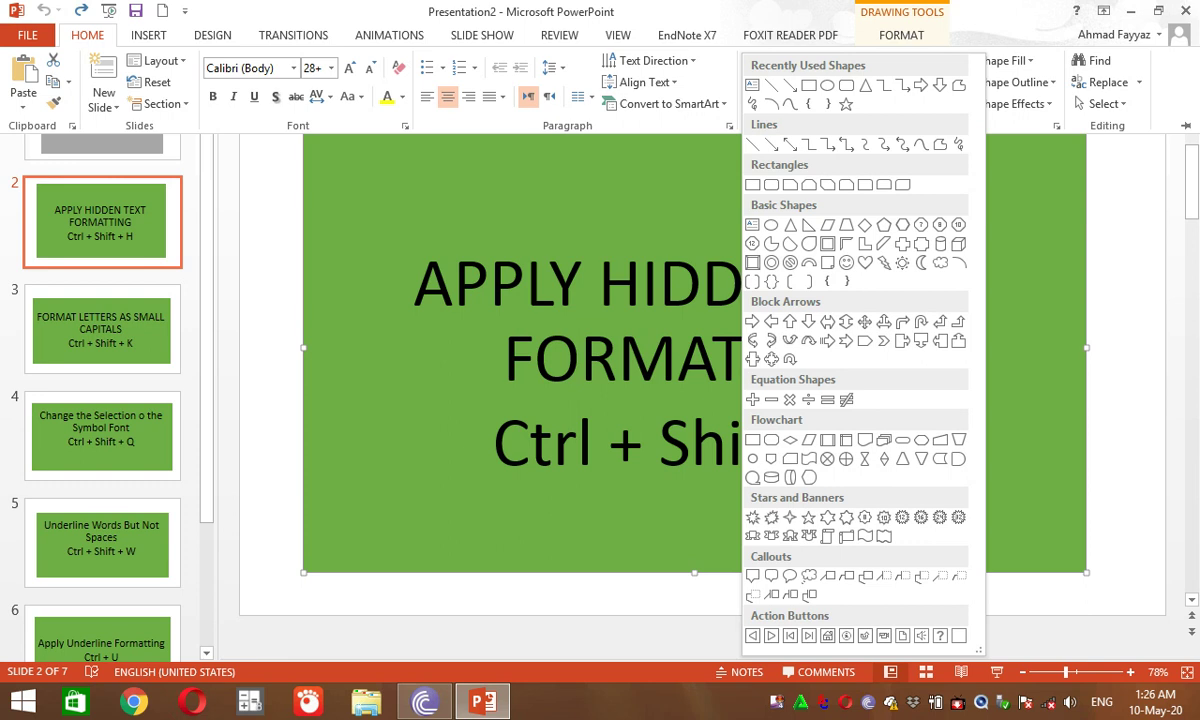
# Dismiss the Shapes gallery to reveal the green Ctrl + Shift + H shortcut slide.
pyautogui.press('Escape')
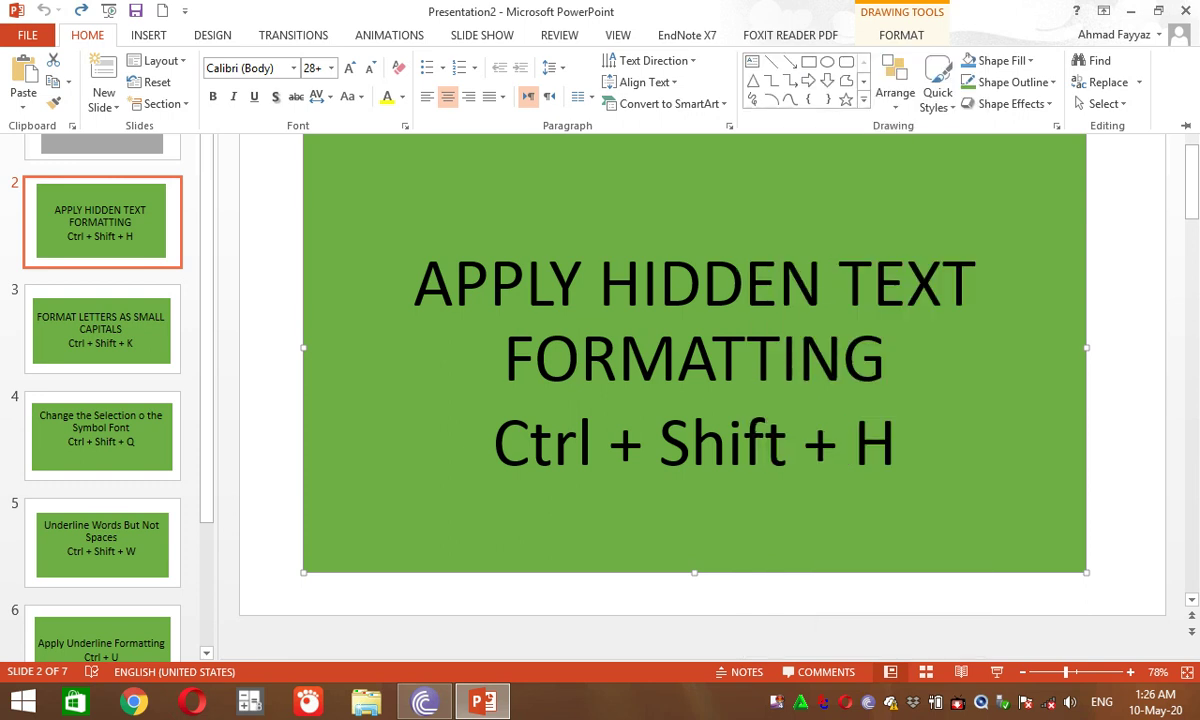